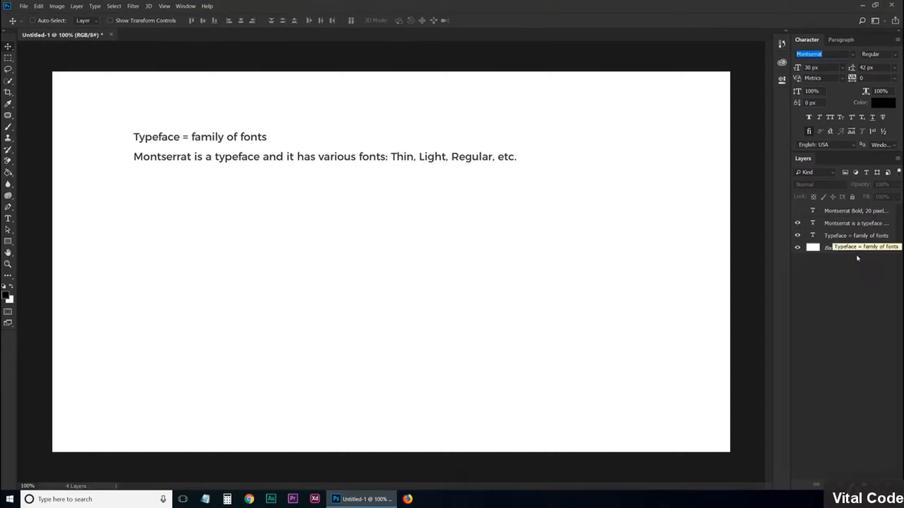
# Step: Show the hidden "Montserrat Bold, 20 pixels = a specific font" text layer and select it
pyautogui.click(798, 211)
pyautogui.click(847, 214)
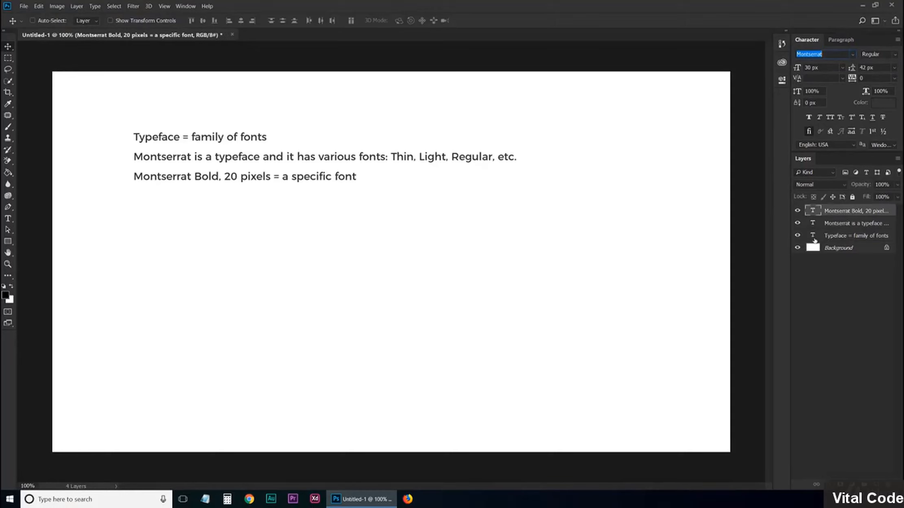
# Step: Highlight the word "typeface" in the second text line, then finish editing that text without changes
pyautogui.press('Return')
pyautogui.press('t')
pyautogui.click(216, 157)
pyautogui.moveTo(216, 158); pyautogui.dragTo(261, 157)
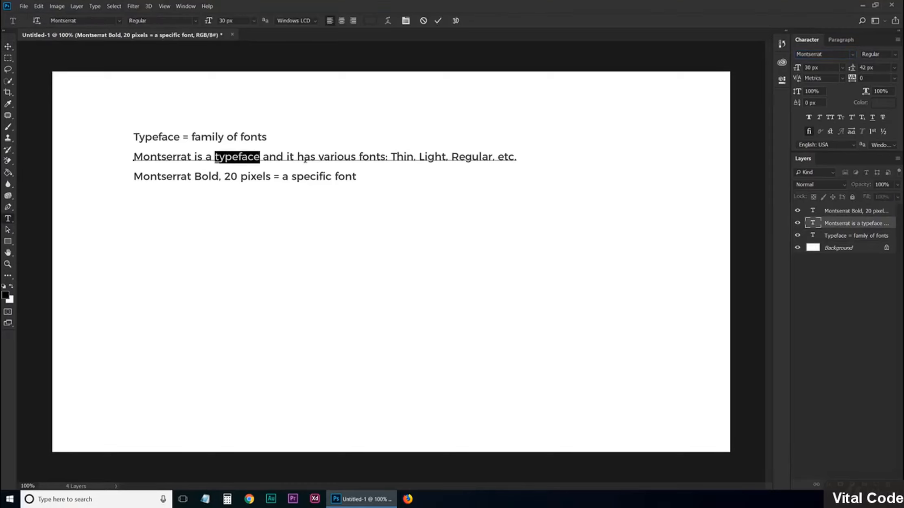
pyautogui.click(438, 21)
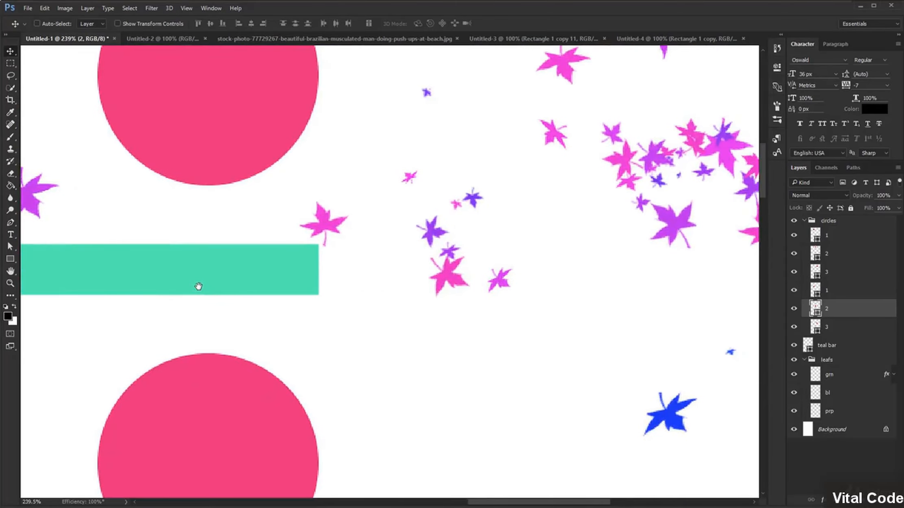
# Step: Examine the circles, teal bar and leaves artwork by panning across it, zooming out to 50% and returning to 100%
pyautogui.moveTo(198, 286); pyautogui.dragTo(172, 333)
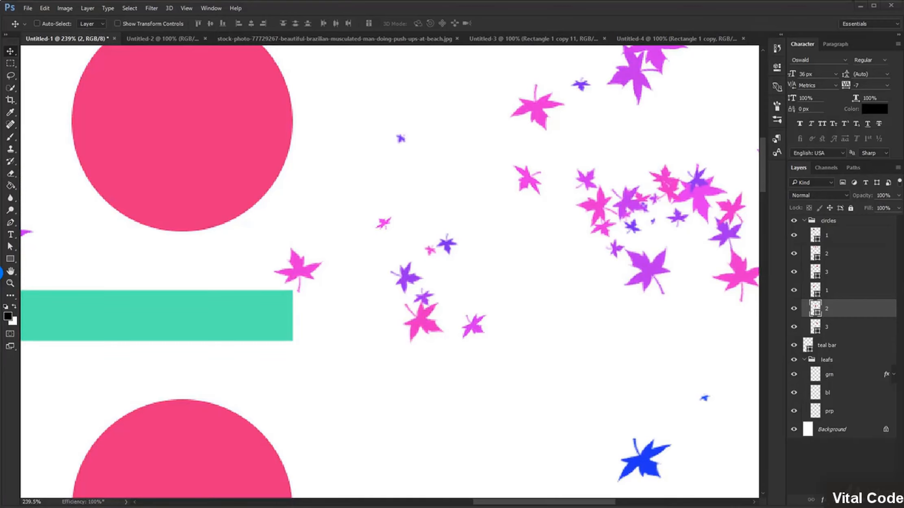
pyautogui.moveTo(142, 277); pyautogui.dragTo(375, 408)
pyautogui.press('z')
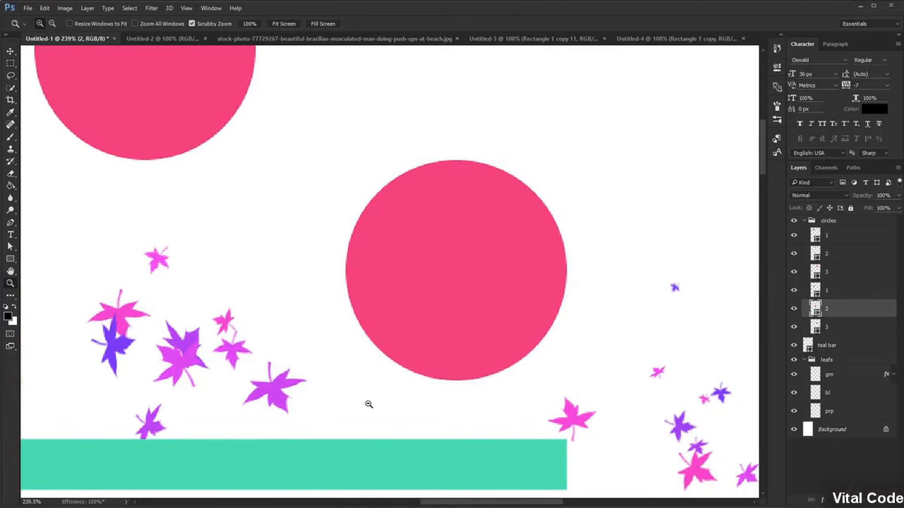
pyautogui.keyDown('alt'); pyautogui.click(369, 403); pyautogui.keyUp('alt')
pyautogui.keyDown('alt'); pyautogui.click(369, 404); pyautogui.keyUp('alt')
pyautogui.keyDown('alt'); pyautogui.click(369, 404); pyautogui.keyUp('alt')
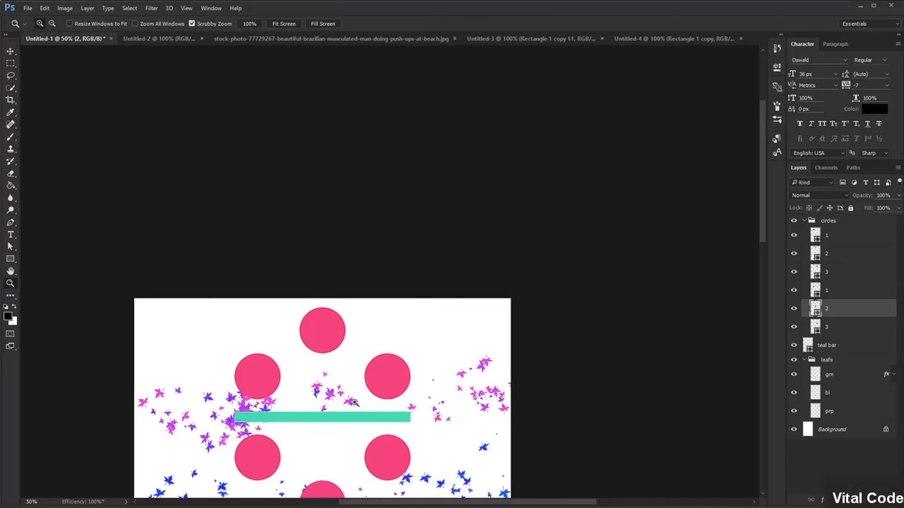
pyautogui.moveTo(326, 395); pyautogui.dragTo(347, 201)
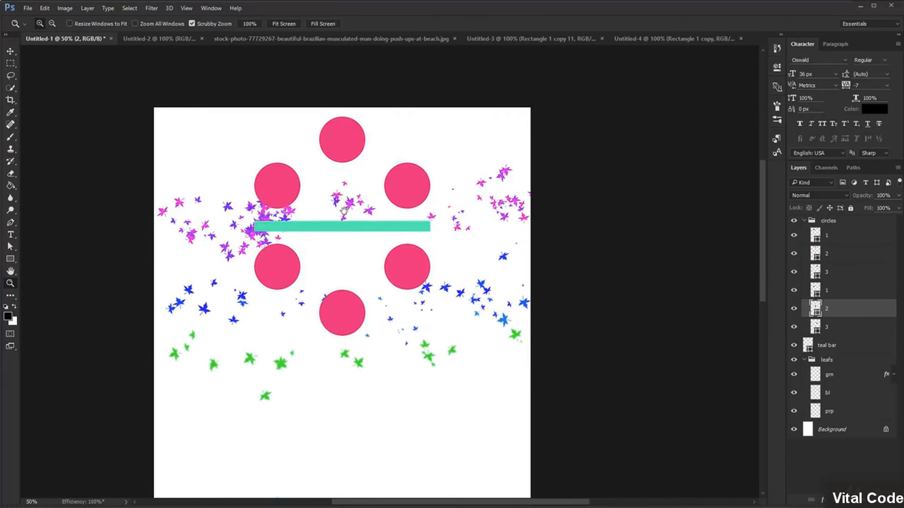
pyautogui.hotkey('ctrl', '1')
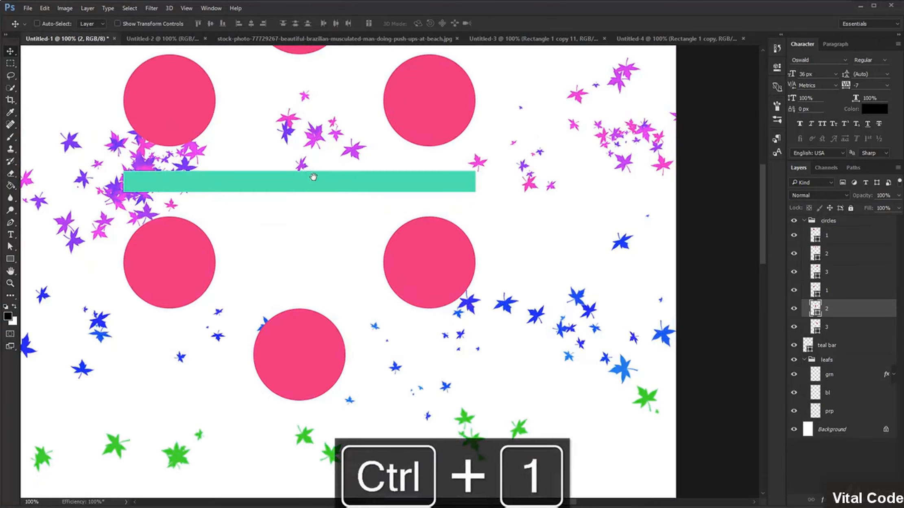
pyautogui.moveTo(313, 178); pyautogui.dragTo(399, 291)
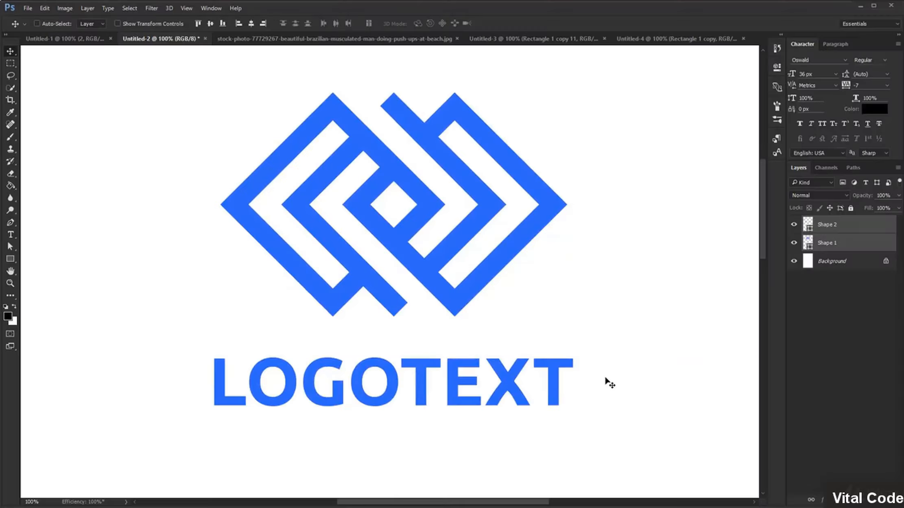
# Step: Select only the Shape 1 layer in the logo document
pyautogui.click(858, 246)
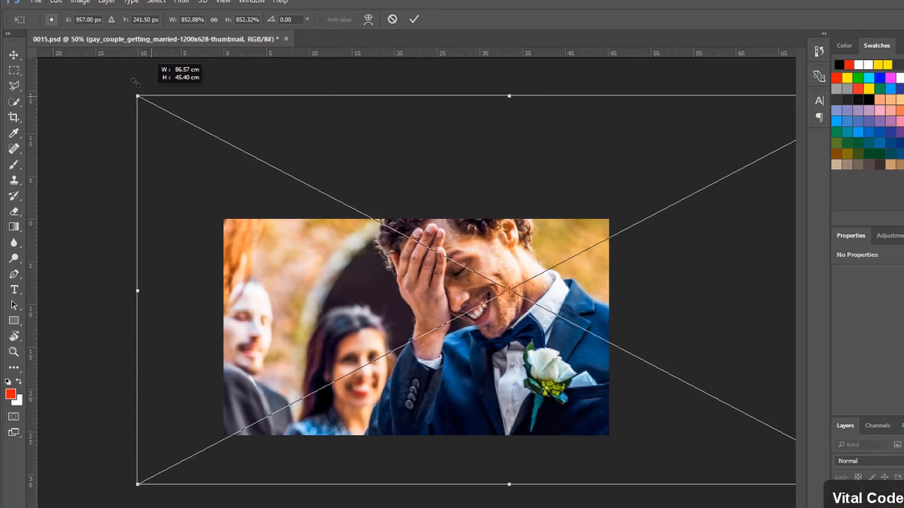
# Step: Enlarge the wedding photo to about 945%, shift it down until the man's hair fits in the canvas, and commit the transform
pyautogui.moveTo(135, 83); pyautogui.dragTo(76, 32)
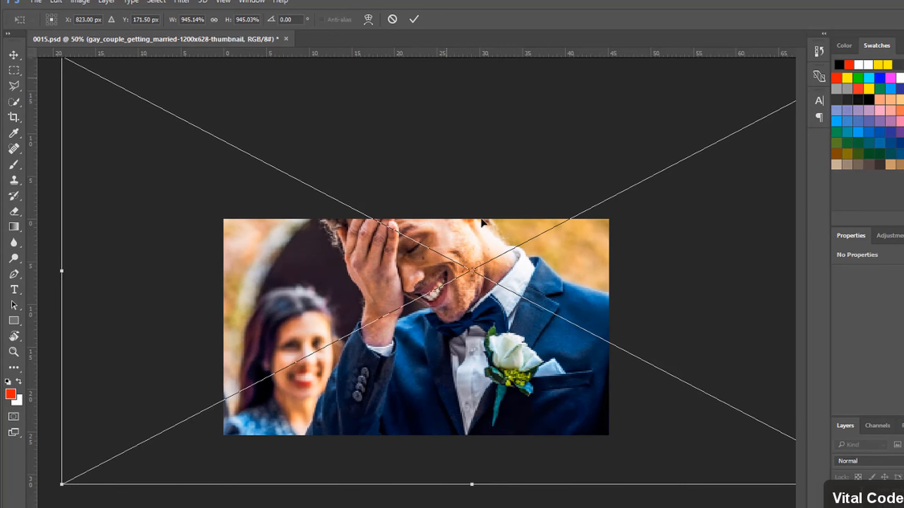
pyautogui.moveTo(466, 305); pyautogui.dragTo(475, 354)
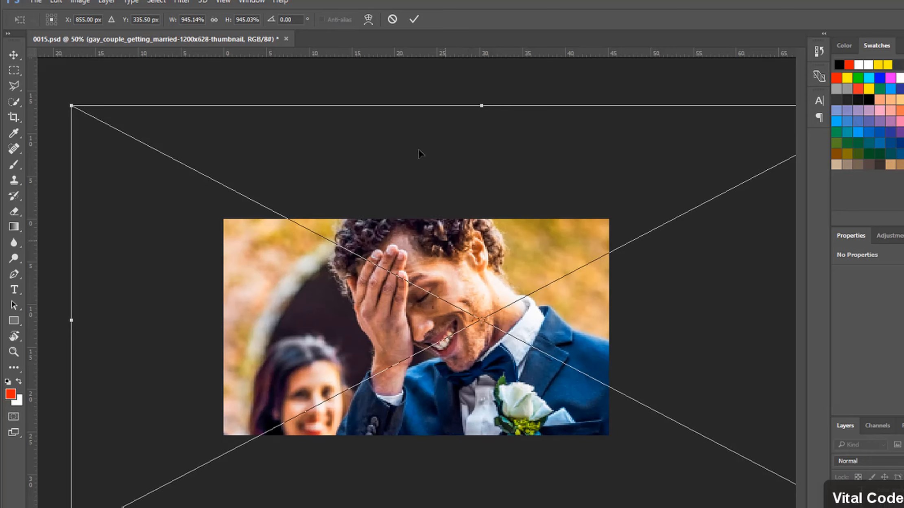
pyautogui.click(416, 19)
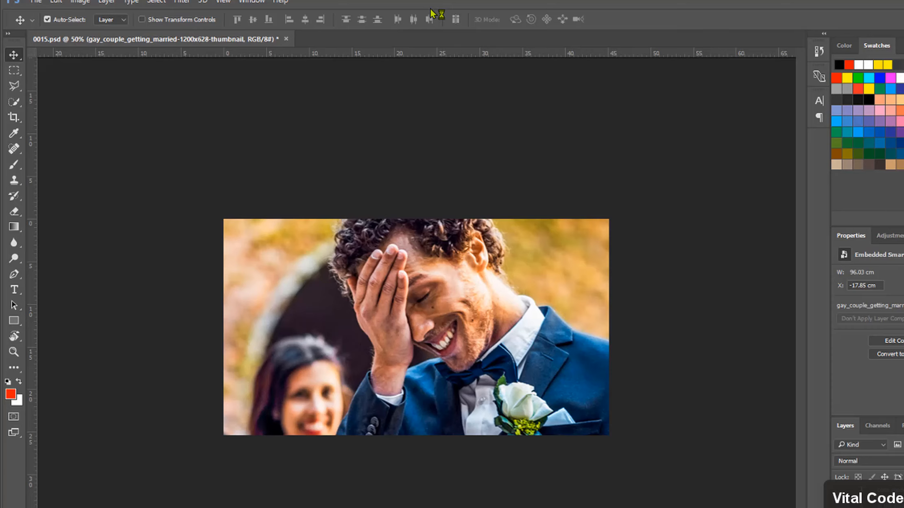
# Step: Examine the enlarged photo's quality around the man's face at up to 300% zoom
pyautogui.press('ctrl')
pyautogui.hotkey('ctrl', '+')
pyautogui.hotkey('ctrl', '+')
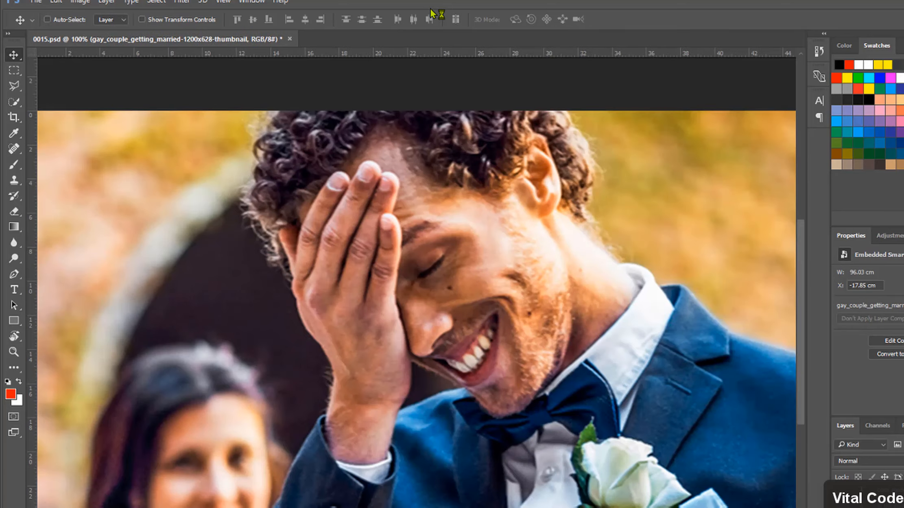
pyautogui.hotkey('ctrl', '+')
pyautogui.hotkey('ctrl', '+')
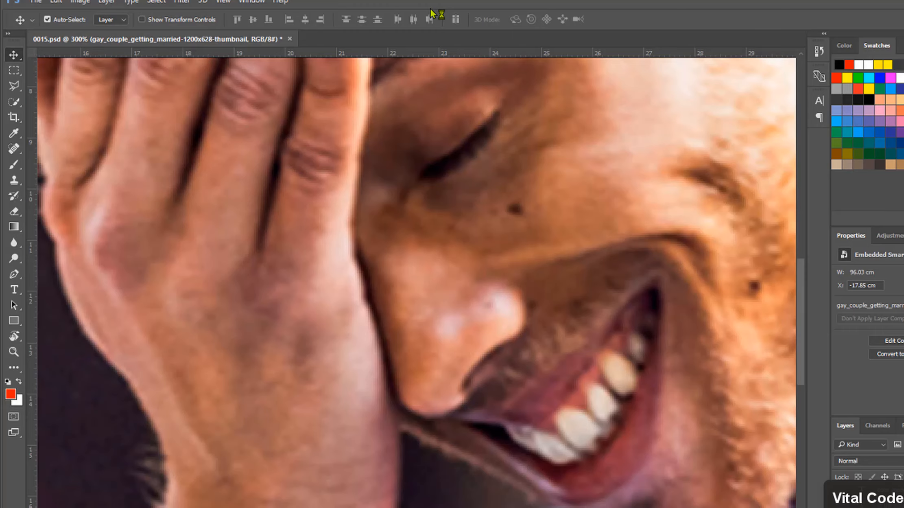
pyautogui.hotkey('ctrl', '-')
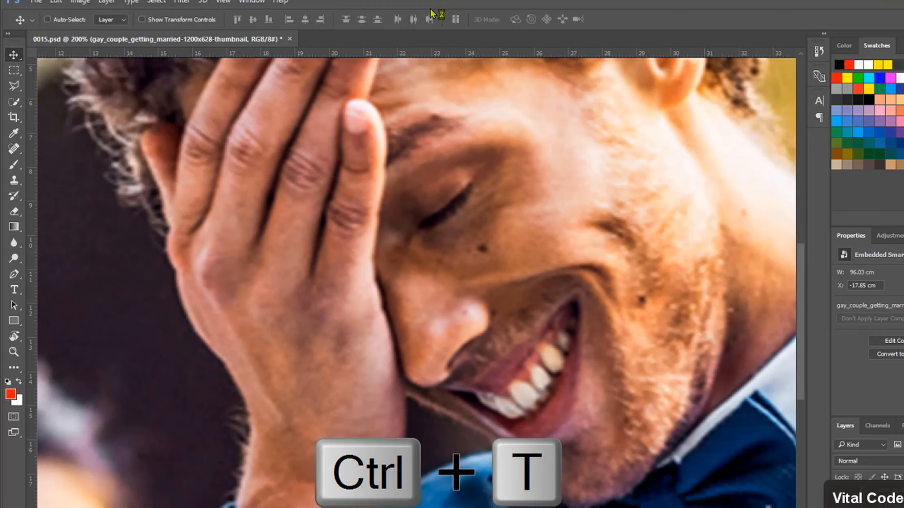
pyautogui.hotkey('ctrl', '-')
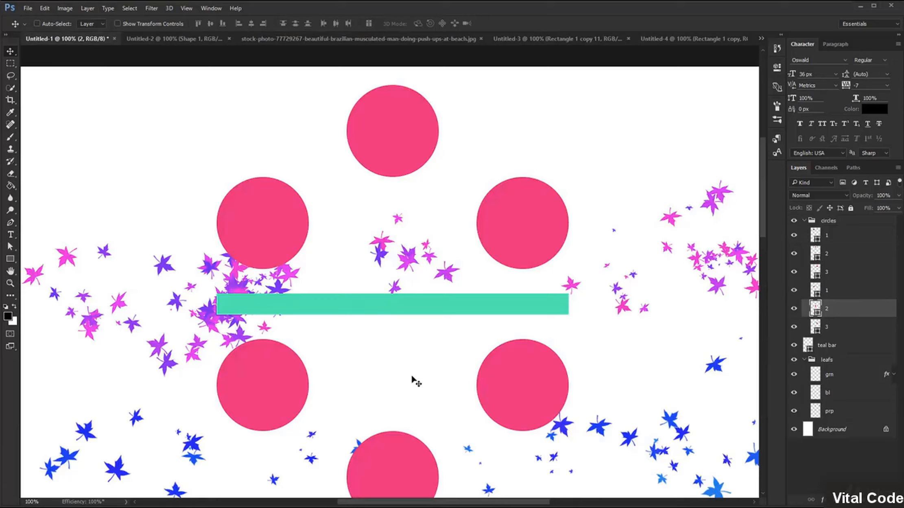
# Step: Show the rulers and add a vertical guide beside the circles and a horizontal guide near the topmost circle's lower edge
pyautogui.press('ctrl')
pyautogui.hotkey('ctrl', 'r')
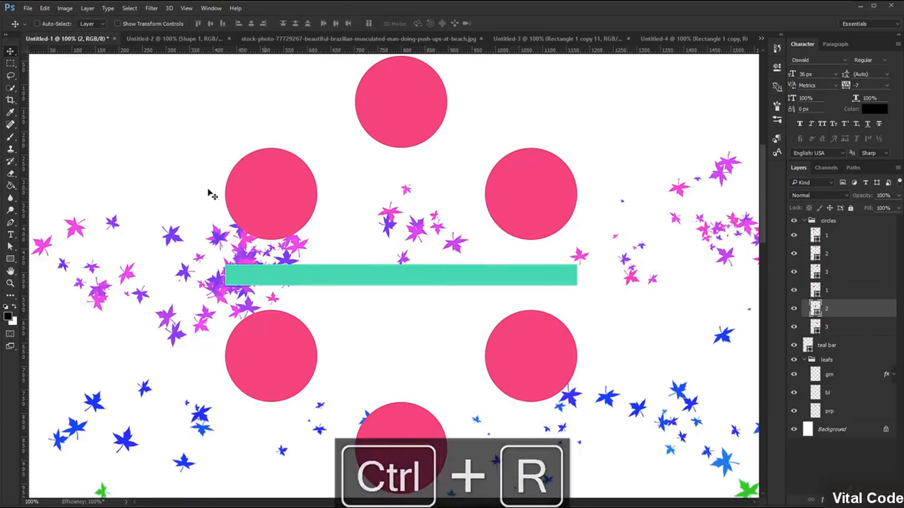
pyautogui.moveTo(25, 314); pyautogui.dragTo(198, 336)
pyautogui.moveTo(265, 50); pyautogui.dragTo(288, 145)
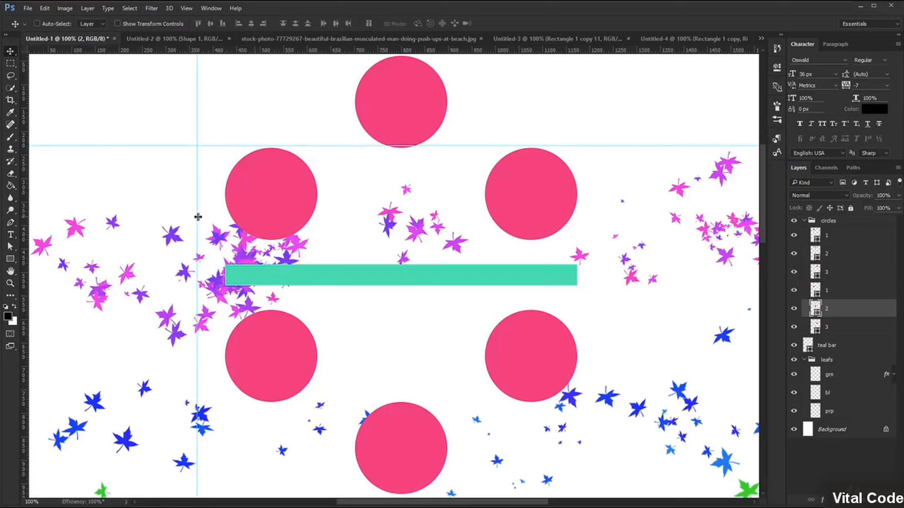
# Step: Remove the vertical guide from the canvas and move the horizontal guide slightly upward
pyautogui.moveTo(197, 214); pyautogui.dragTo(12, 220)
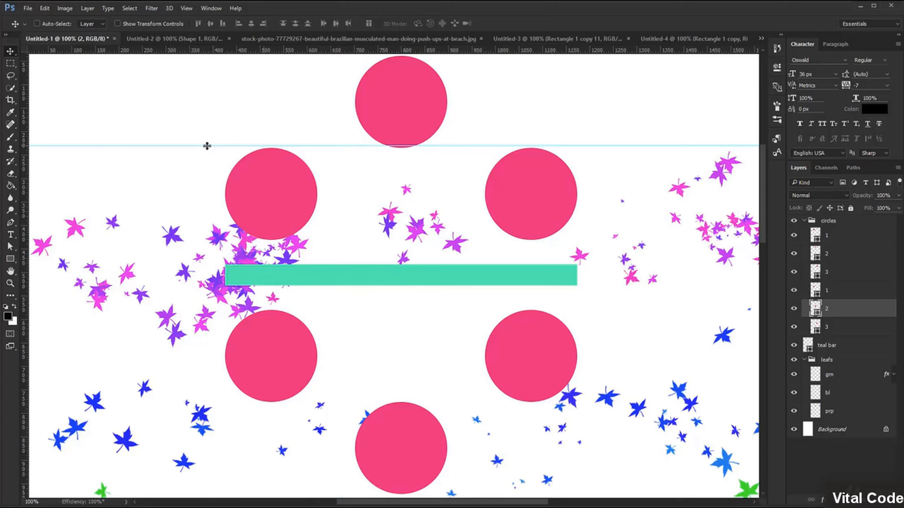
pyautogui.moveTo(207, 145); pyautogui.dragTo(210, 141)
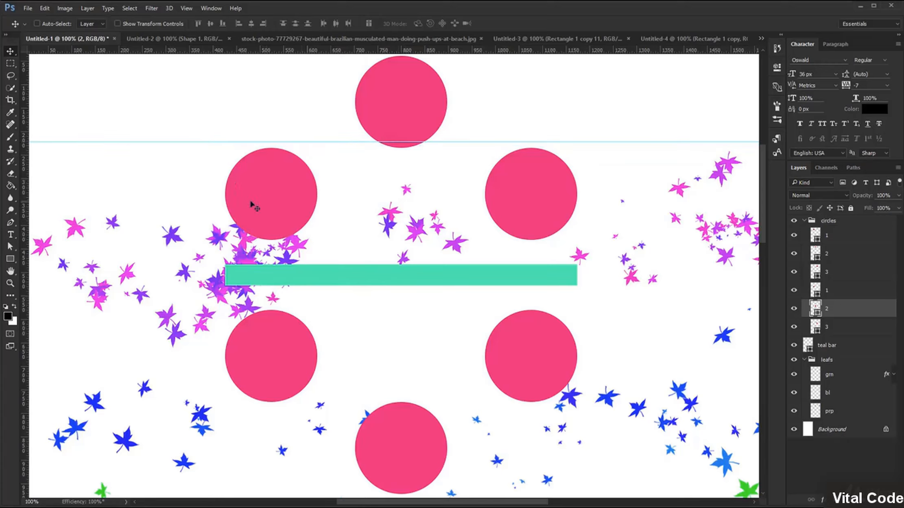
# Step: Toggle the guides' visibility off and on twice, leaving them shown
pyautogui.hotkey('ctrl', ';')
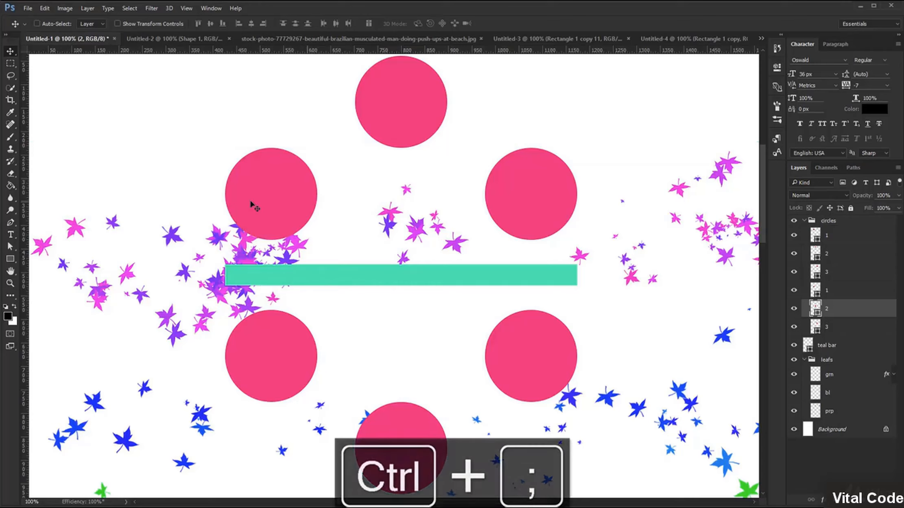
pyautogui.hotkey('ctrl', ';')
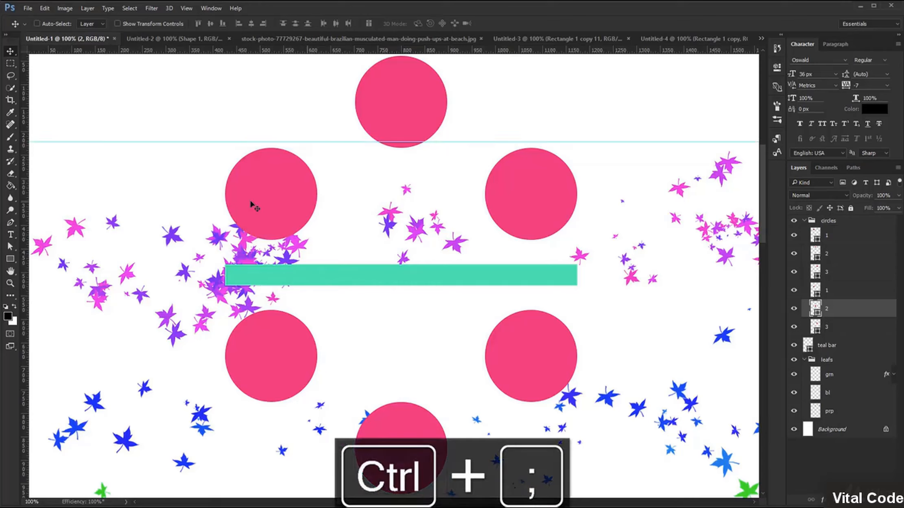
pyautogui.click(186, 7)
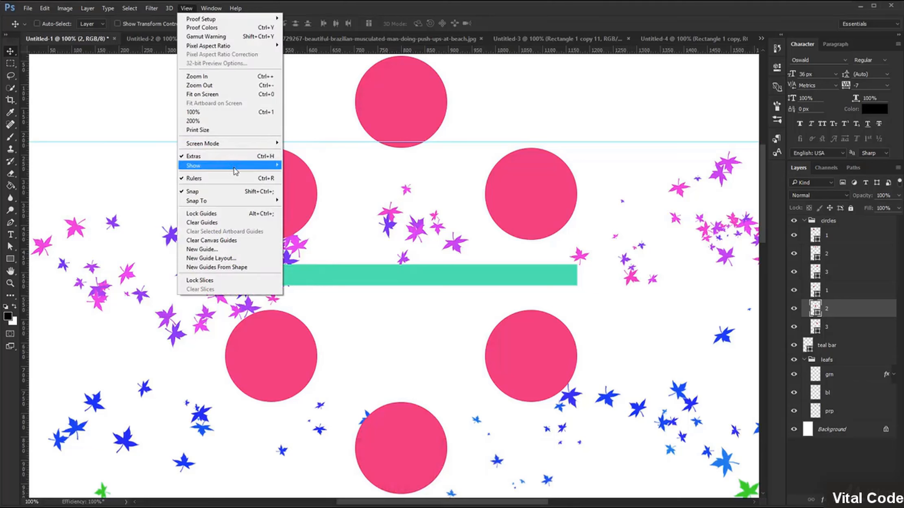
pyautogui.moveTo(256, 167)
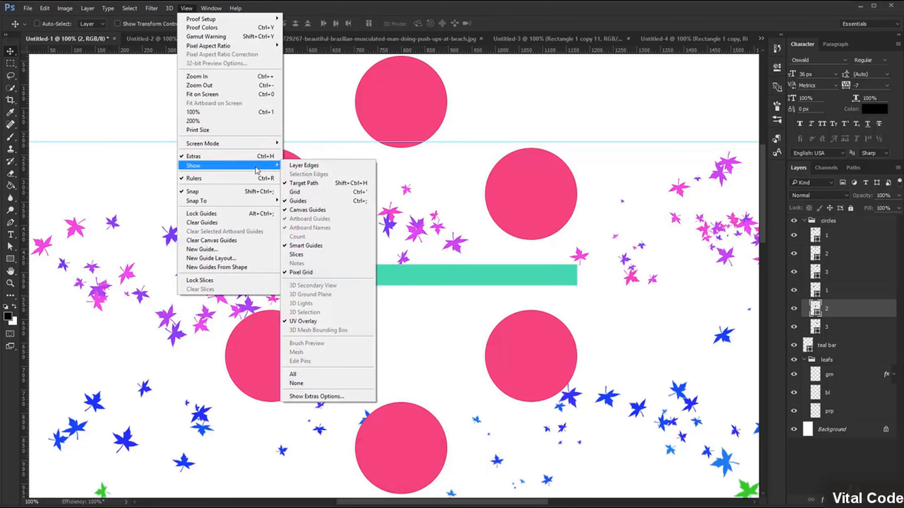
pyautogui.click(332, 201)
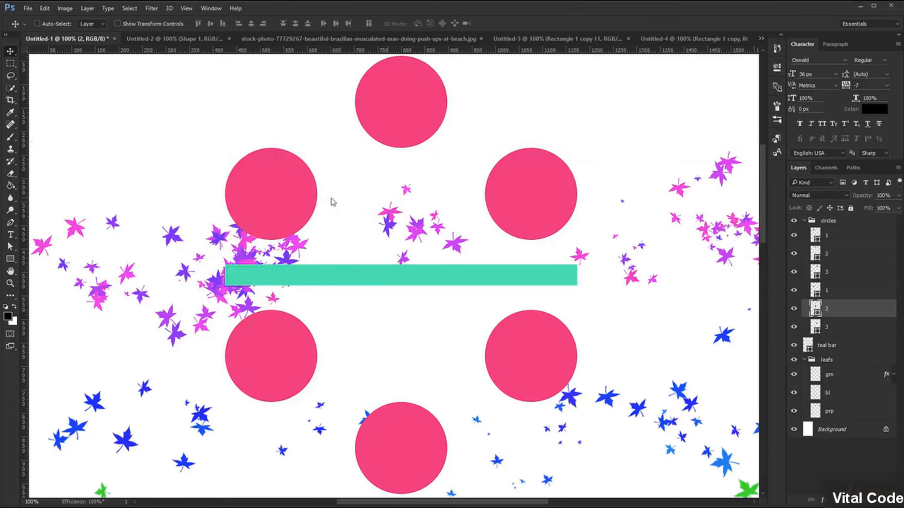
pyautogui.hotkey('ctrl', ';')
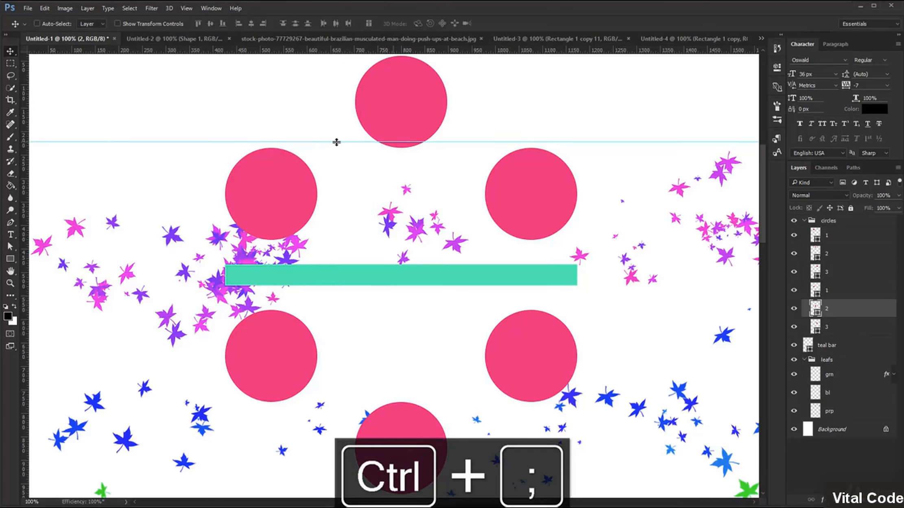
# Step: Lock the guides, inspect the horizontal guide up close, and unlock the guides again
pyautogui.hotkey('ctrl', 'alt', ';')
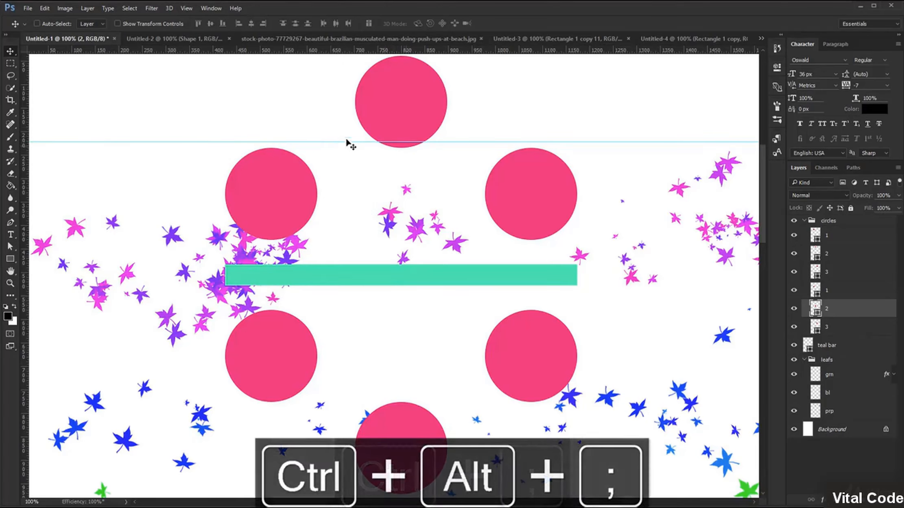
pyautogui.hotkey('ctrl', 'space')
pyautogui.moveTo(337, 133); pyautogui.dragTo(446, 281)
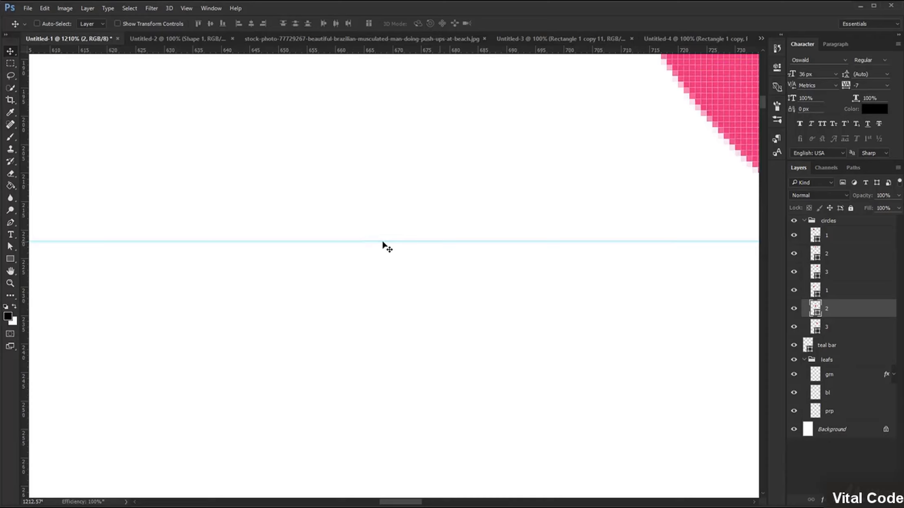
pyautogui.click(188, 9)
pyautogui.click(250, 214)
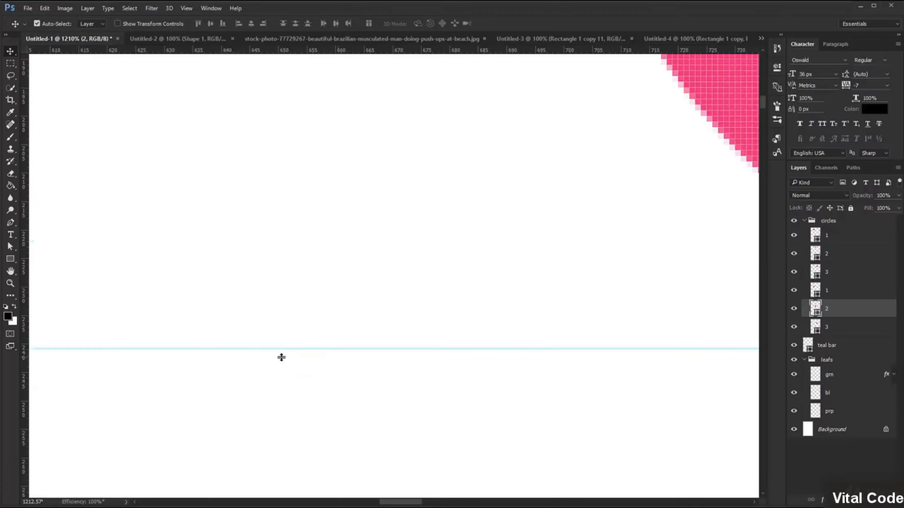
# Step: Remove the horizontal guide from the canvas at 100% zoom
pyautogui.hotkey('ctrl', '1')
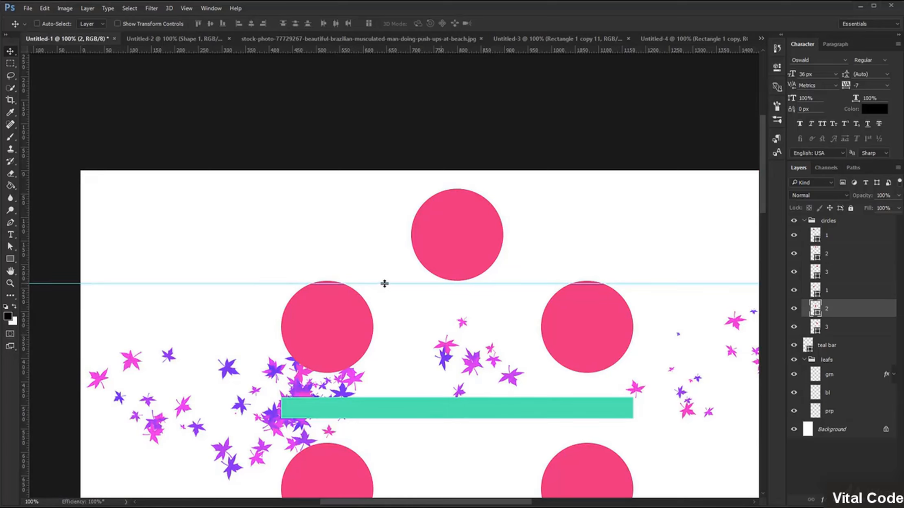
pyautogui.moveTo(385, 283); pyautogui.dragTo(409, 27)
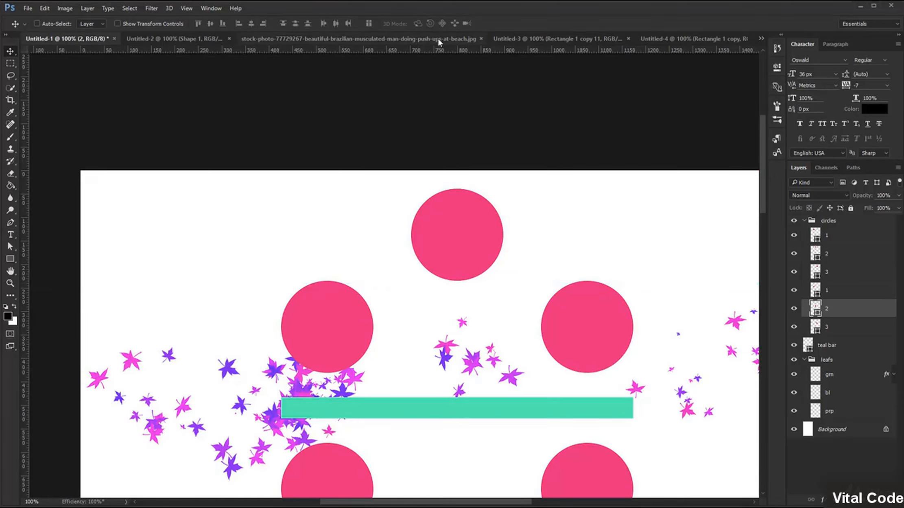
# Step: In the Untitled-3 document, shift the tenth and eleventh pink stripes slightly to the left
pyautogui.click(523, 37)
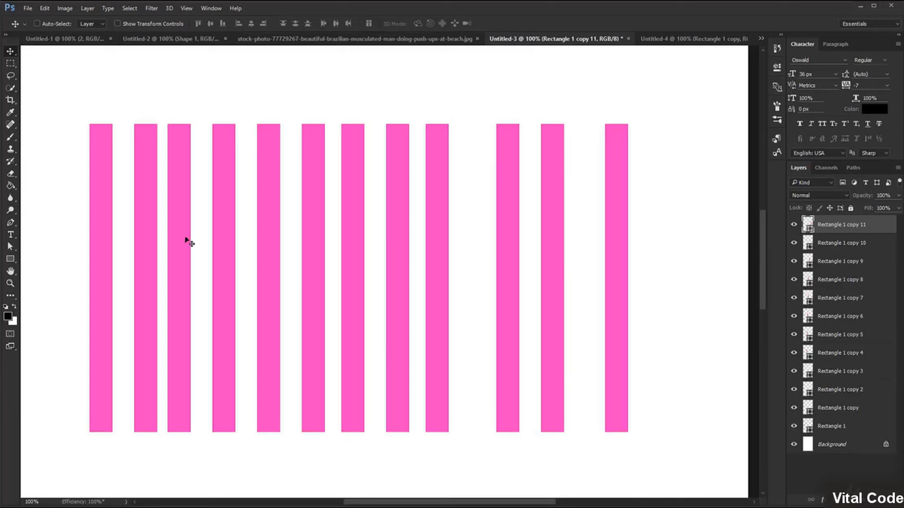
pyautogui.moveTo(519, 320)
pyautogui.mouseDown()
pyautogui.moveTo(487, 322)
pyautogui.moveTo(522, 324)
pyautogui.mouseUp()
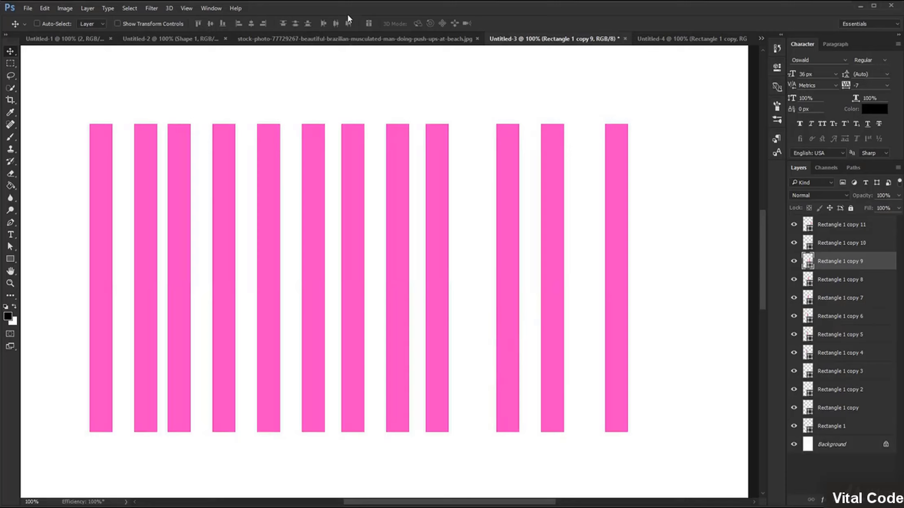
pyautogui.moveTo(527, 302); pyautogui.dragTo(546, 320)
pyautogui.keyDown('ctrl'); pyautogui.click(551, 323); pyautogui.keyUp('ctrl')
# Step: Select all twelve pink stripe layers and distribute them evenly by their horizontal centers
pyautogui.click(847, 228)
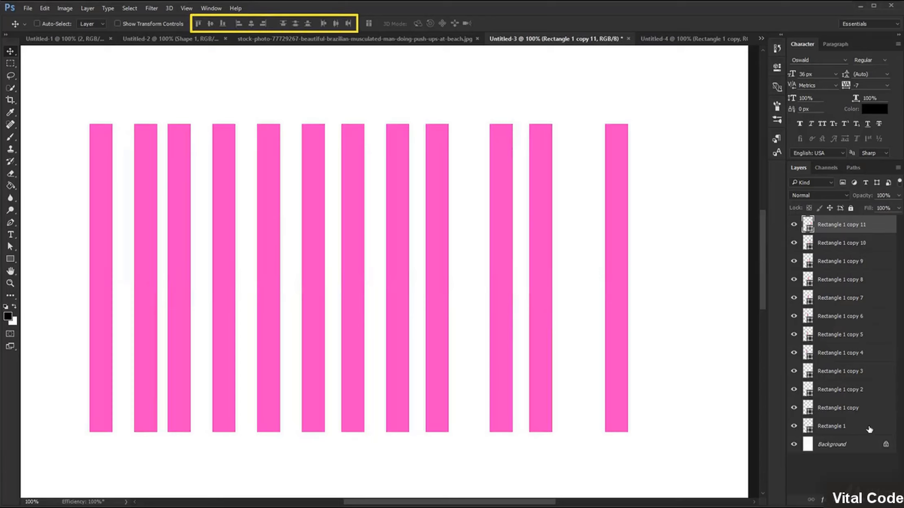
pyautogui.keyDown('shift'); pyautogui.click(869, 426); pyautogui.keyUp('shift')
pyautogui.click(336, 23)
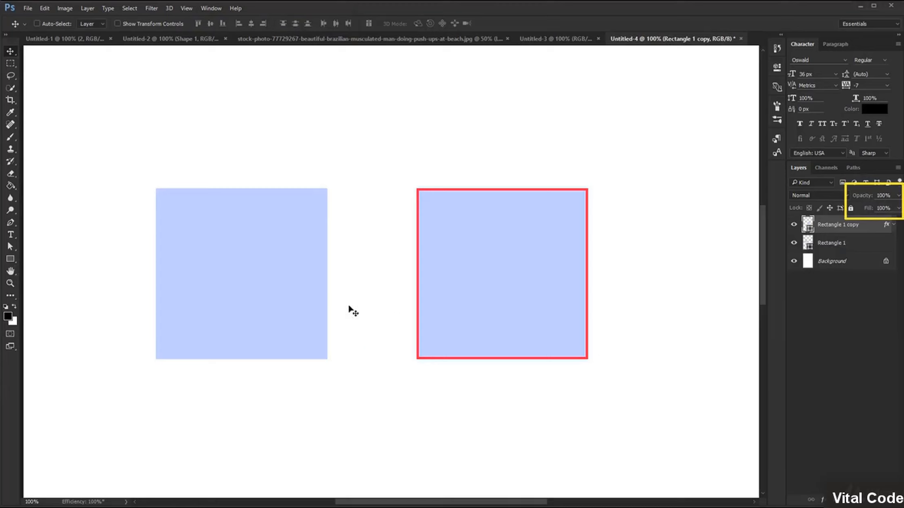
# Step: In the Untitled-4 document, lower the plain blue square's opacity to 0% and restore it to 100%
pyautogui.keyDown('ctrl'); pyautogui.click(319, 291); pyautogui.keyUp('ctrl')
pyautogui.moveTo(865, 197)
pyautogui.mouseDown()
pyautogui.moveTo(855, 197)
pyautogui.moveTo(861, 201)
pyautogui.mouseUp()
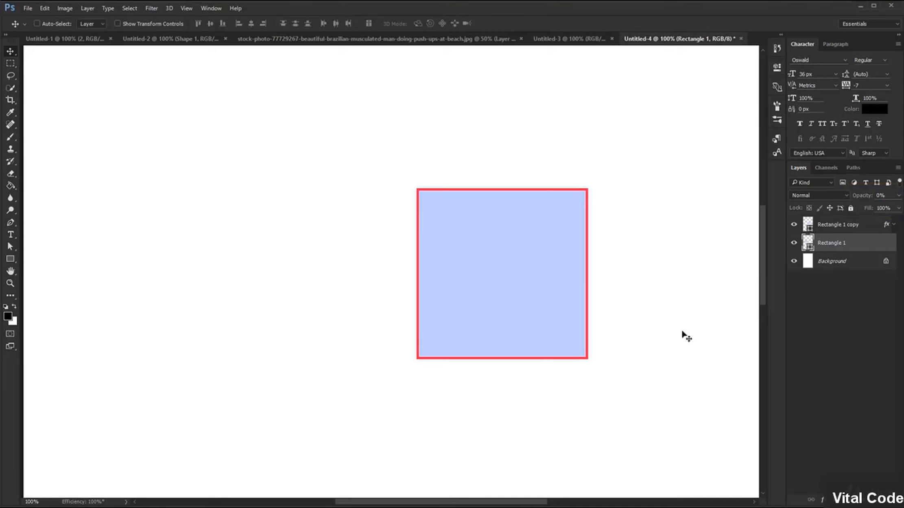
pyautogui.moveTo(861, 199); pyautogui.dragTo(887, 211)
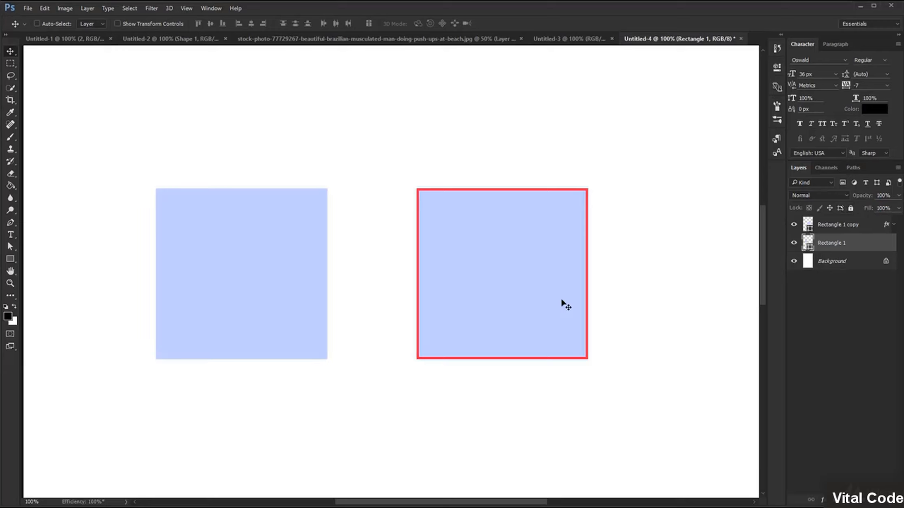
# Step: Set the red-outlined square's fill to 0% while keeping its layer opacity at 100%
pyautogui.keyDown('ctrl'); pyautogui.click(534, 284); pyautogui.keyUp('ctrl')
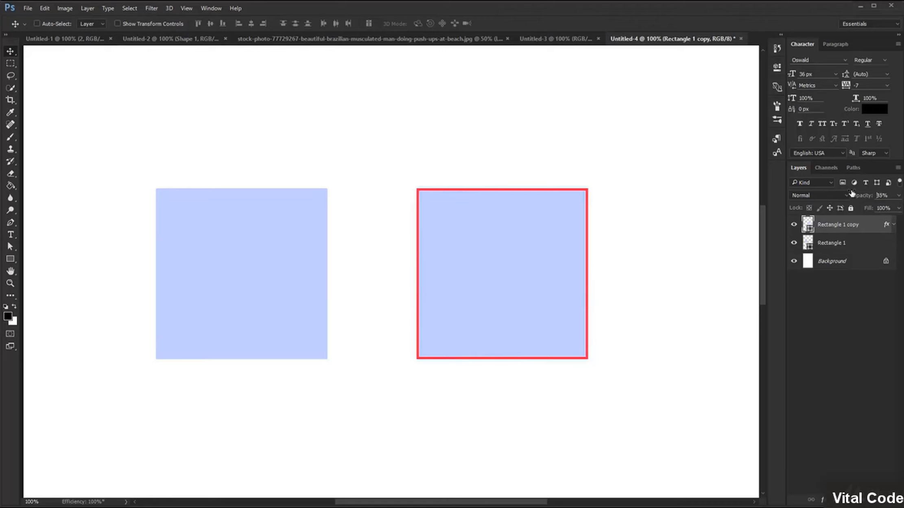
pyautogui.moveTo(852, 193)
pyautogui.mouseDown()
pyautogui.moveTo(843, 194)
pyautogui.moveTo(897, 199)
pyautogui.moveTo(846, 208)
pyautogui.moveTo(864, 210)
pyautogui.mouseUp()
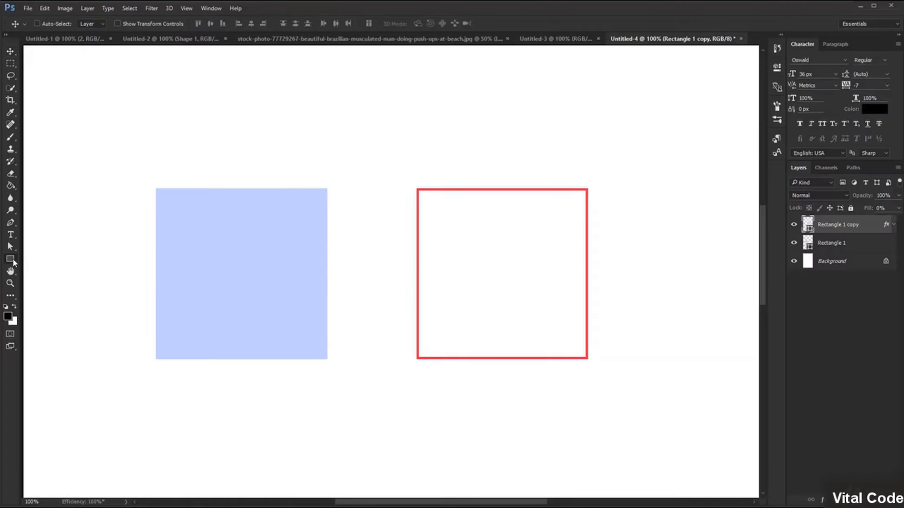
# Step: With Align Edges enabled, draw a circled left-triangle custom shape about 246 px wide and move it above the gap between the squares
pyautogui.click(10, 258)
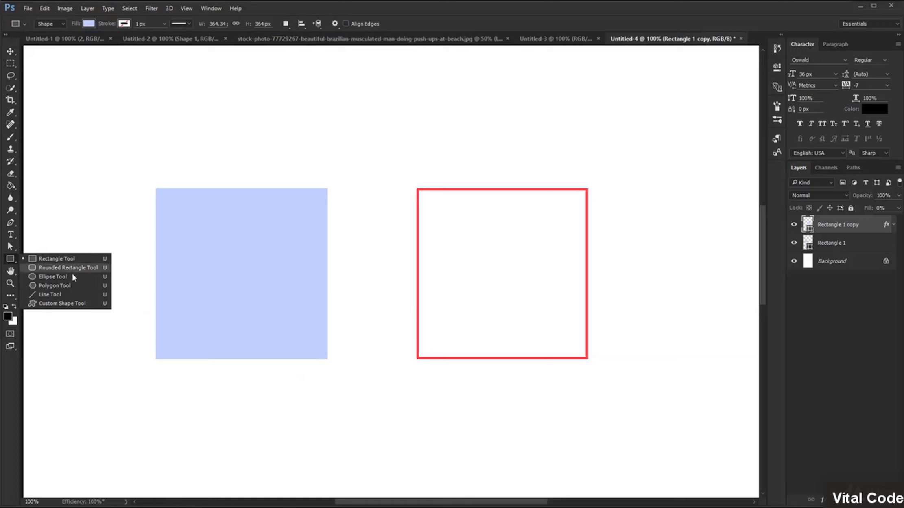
pyautogui.click(62, 303)
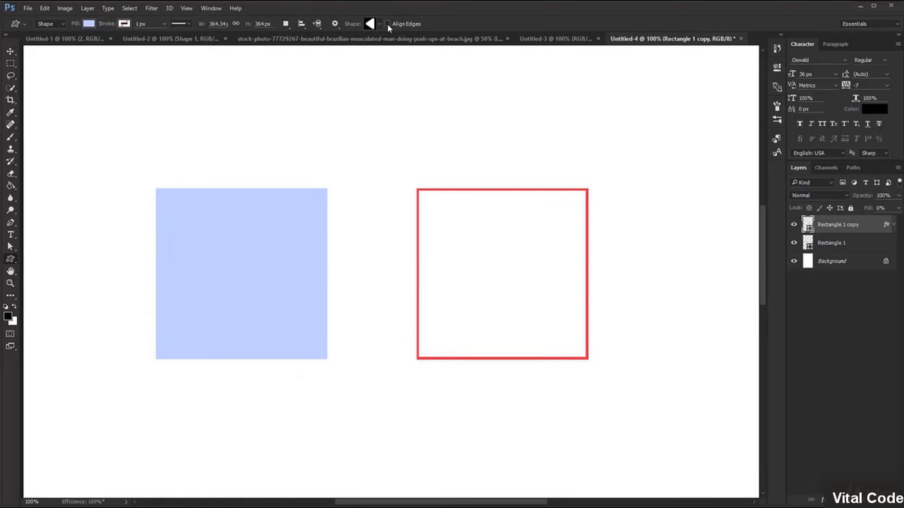
pyautogui.click(387, 24)
pyautogui.click(376, 23)
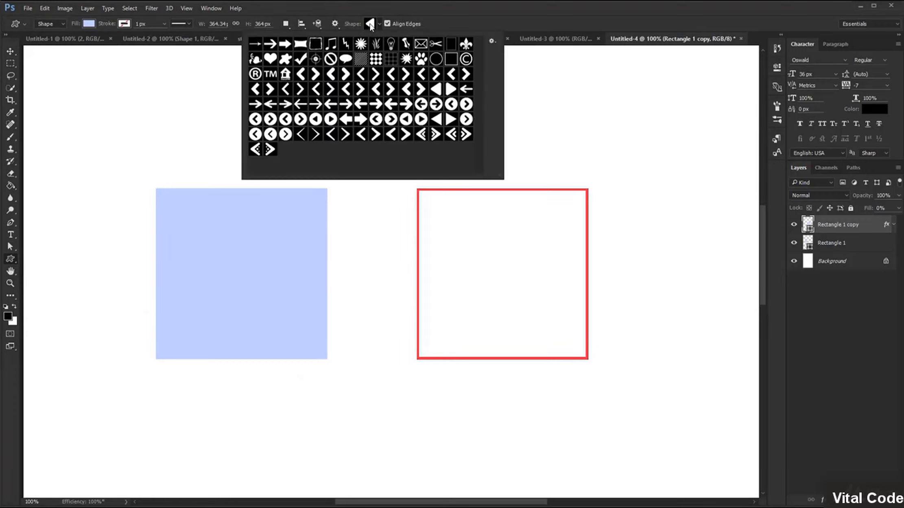
pyautogui.click(406, 121)
pyautogui.moveTo(158, 116); pyautogui.dragTo(329, 228)
pyautogui.press('v')
pyautogui.moveTo(238, 216); pyautogui.dragTo(396, 142)
# Step: Draw a circle about 582 px in diameter over the plain blue square with the Ellipse Tool
pyautogui.moveTo(11, 259); pyautogui.dragTo(51, 272)
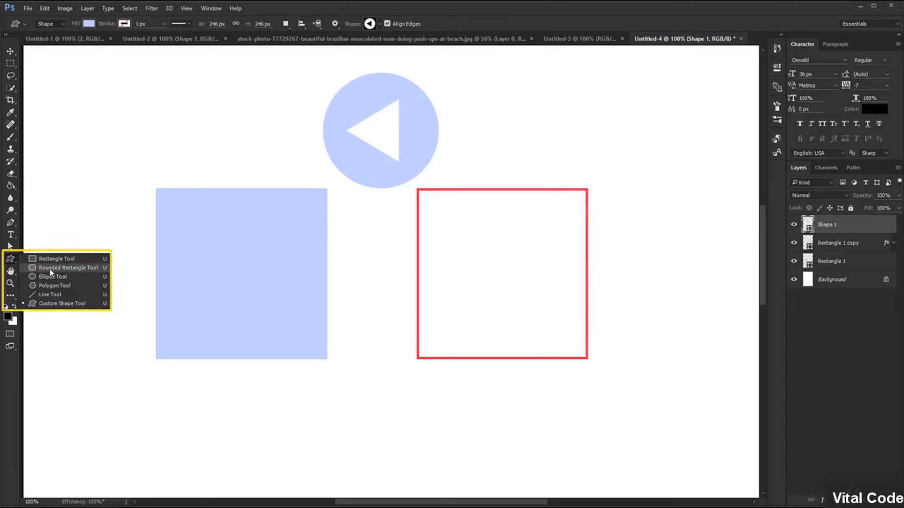
pyautogui.click(54, 277)
pyautogui.moveTo(77, 182); pyautogui.dragTo(354, 457)
pyautogui.press('v')
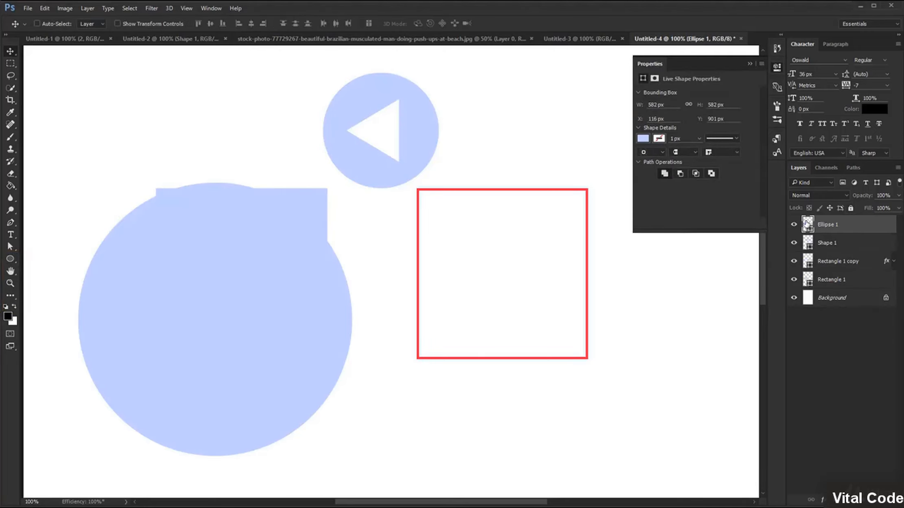
# Step: Change the large circle's fill color to a light salmon pink
pyautogui.doubleClick(809, 223)
pyautogui.moveTo(528, 301); pyautogui.dragTo(527, 284)
pyautogui.click(610, 279)
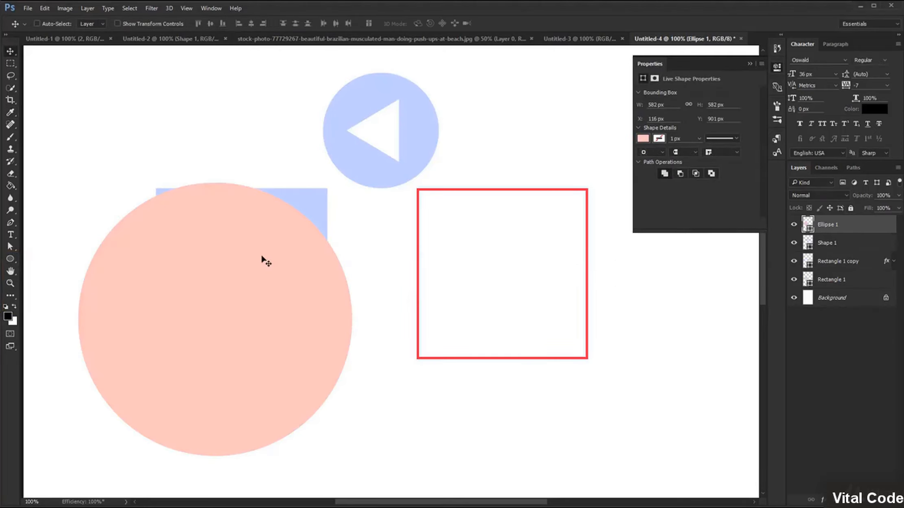
# Step: Draw a closed five-point shape about 430 by 164 px above the large circle with the Pen Tool
pyautogui.press('p')
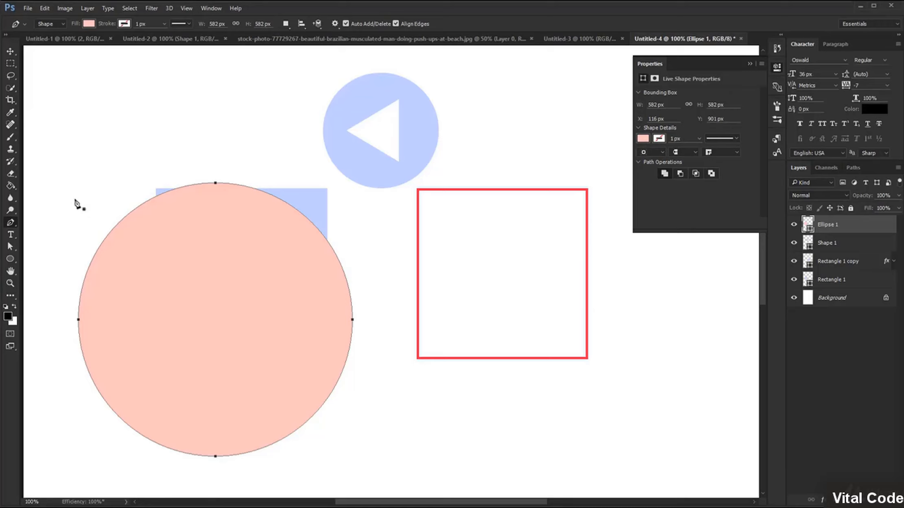
pyautogui.click(63, 79)
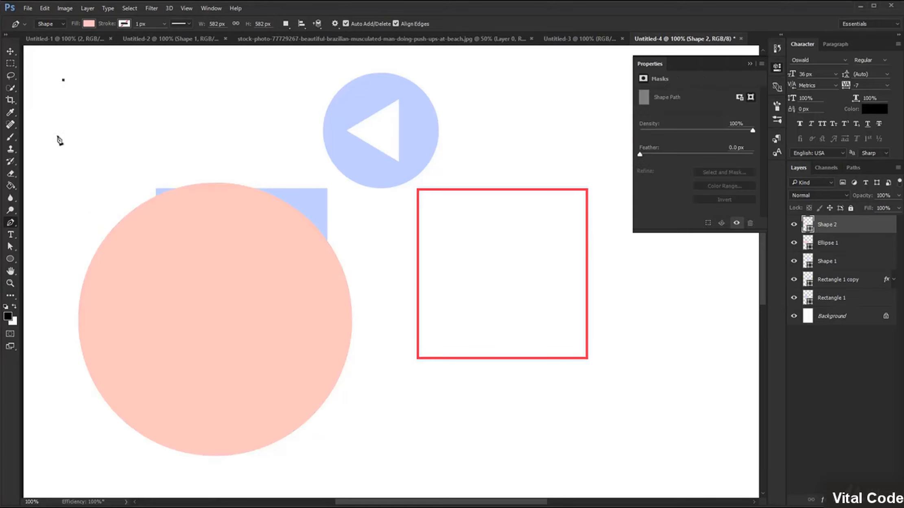
pyautogui.click(58, 135)
pyautogui.click(257, 135)
pyautogui.click(260, 87)
pyautogui.click(137, 59)
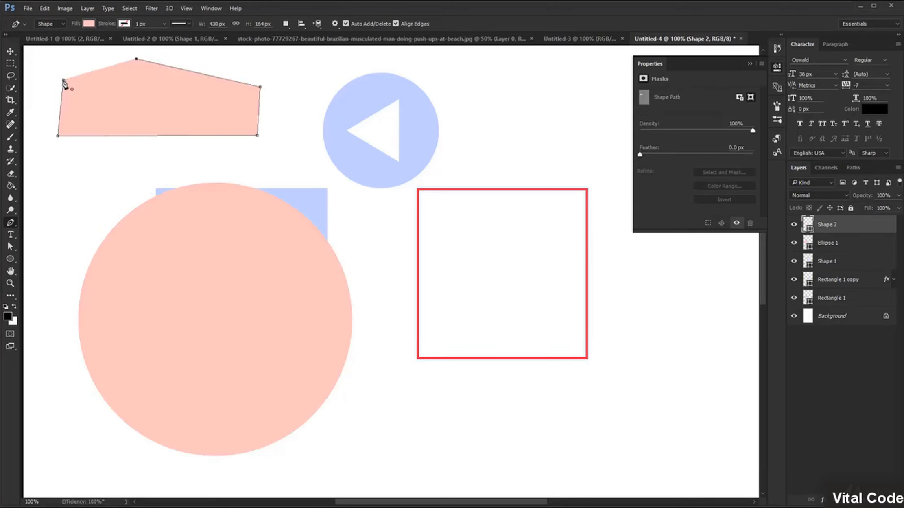
pyautogui.click(63, 80)
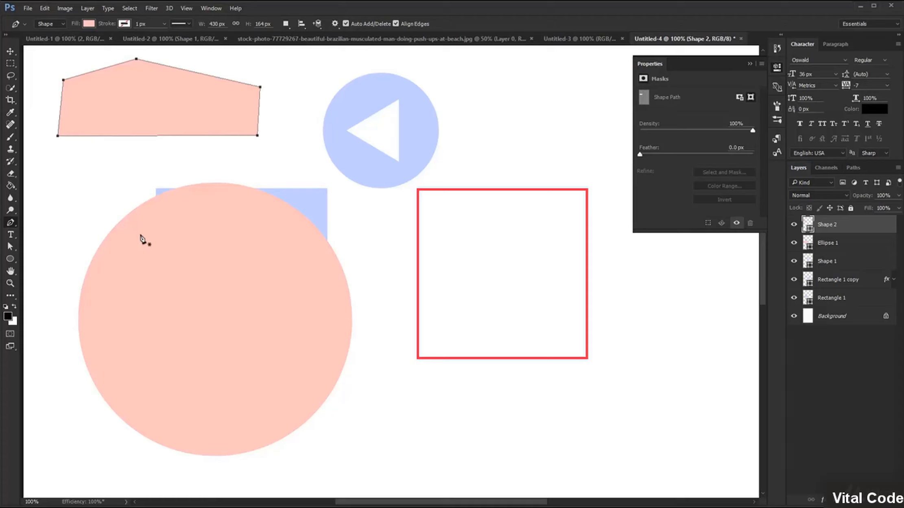